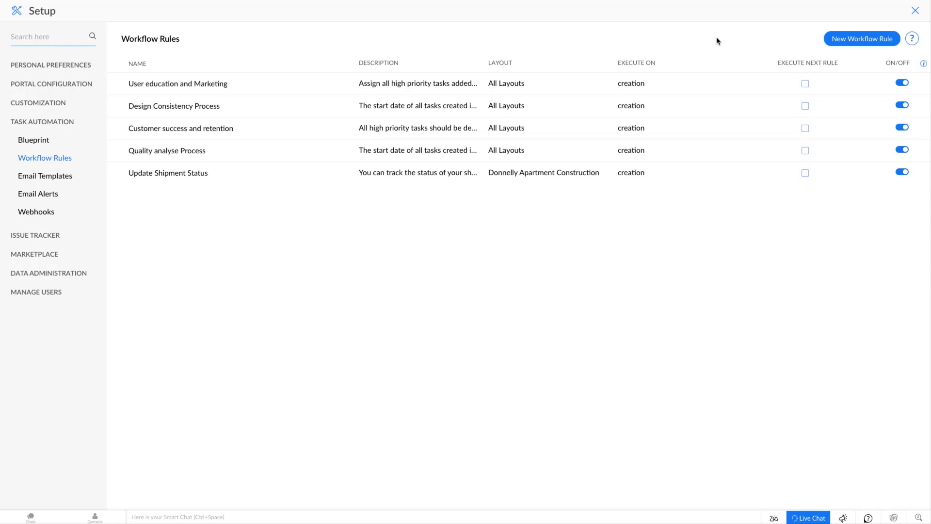
- Start a new workflow rule named 'High priority task' that executes on task creation
click(841, 40)
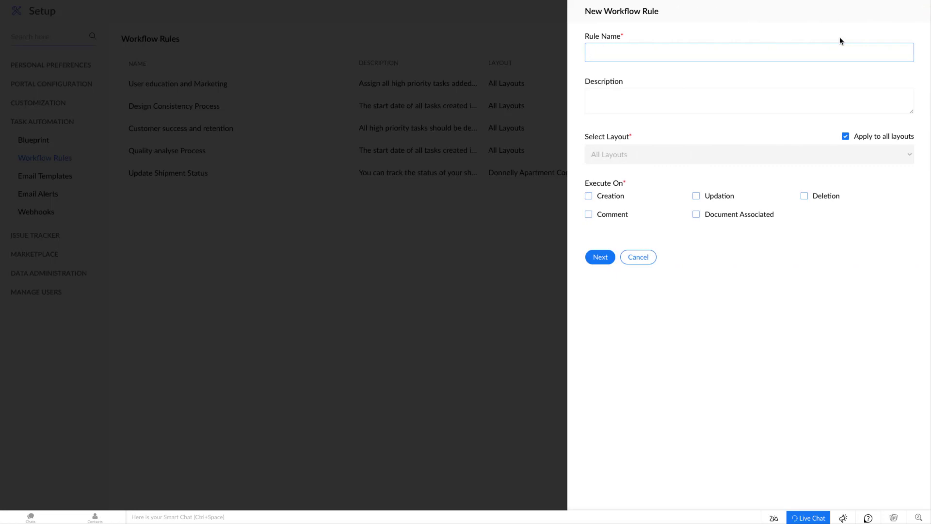
text(High priority task)
click(621, 196)
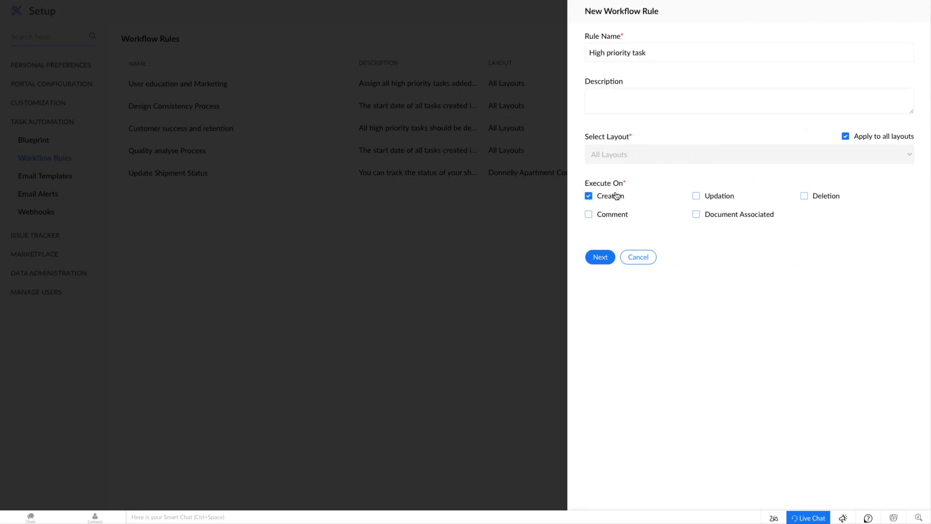
- Add a Condition 1 criterion requiring Priority is High
click(600, 257)
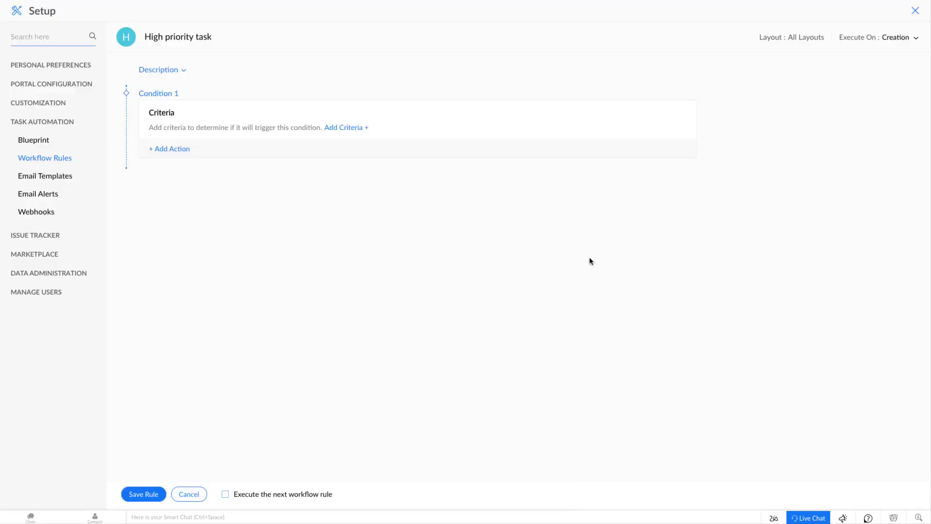
click(354, 128)
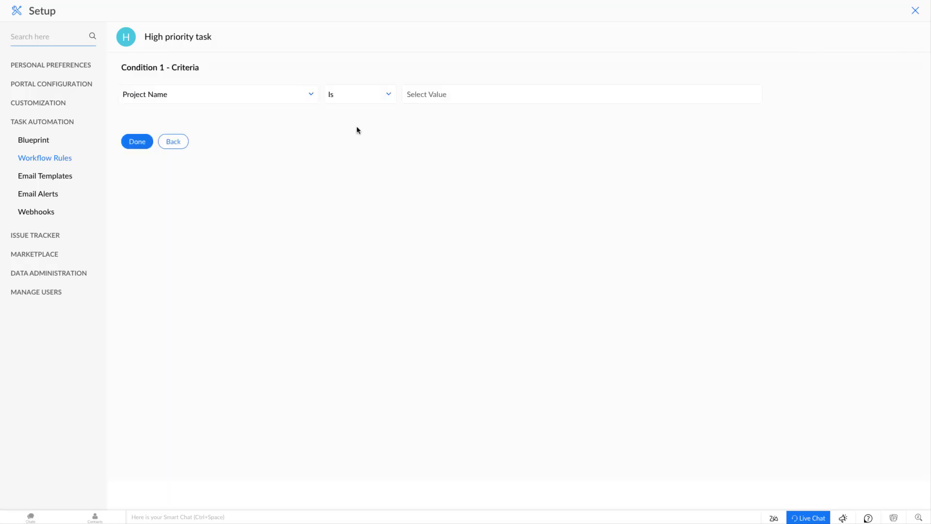
click(312, 96)
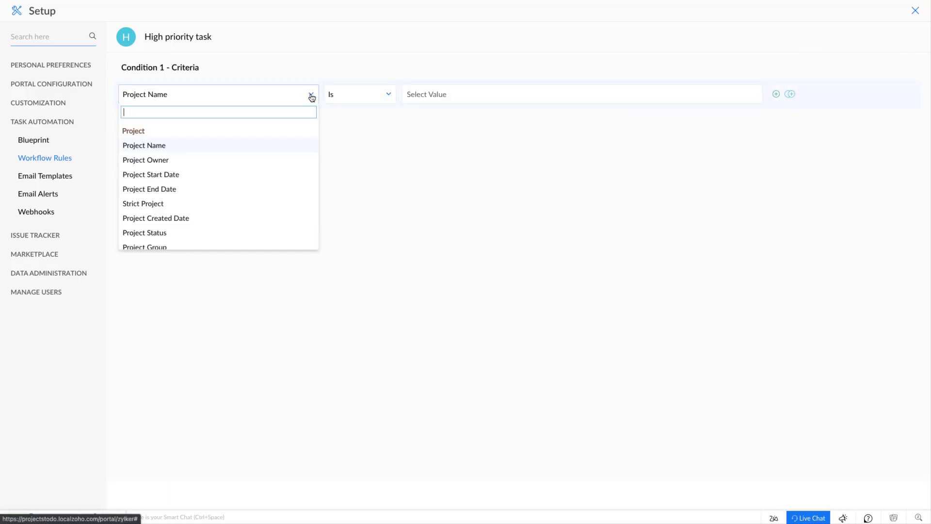
text(prio)
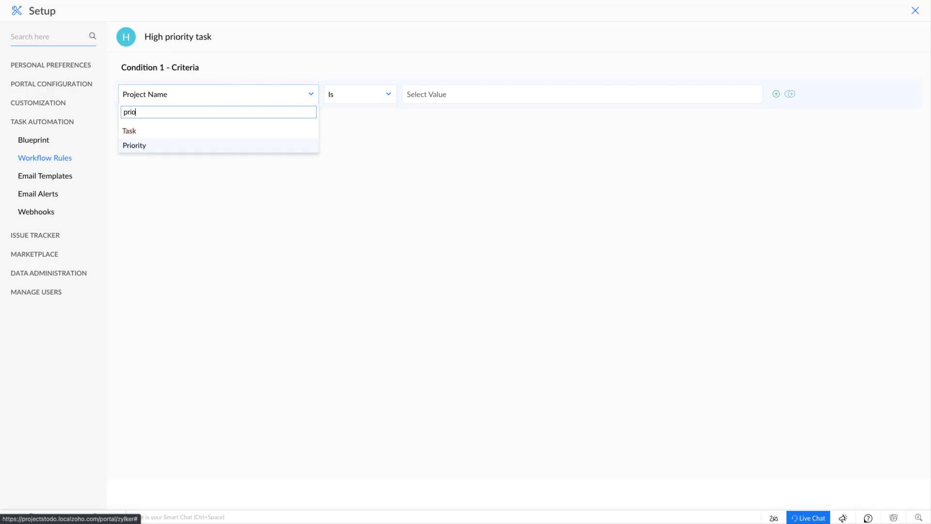
key(Return)
click(433, 94)
click(422, 157)
- Add a second criterion requiring Task End Date in the Next 7 Days, then finish the criteria
click(774, 95)
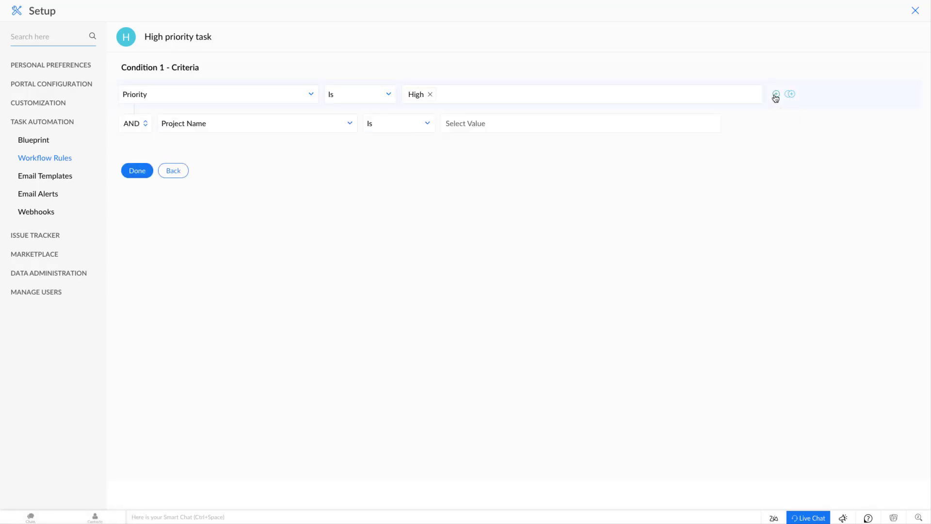
click(264, 129)
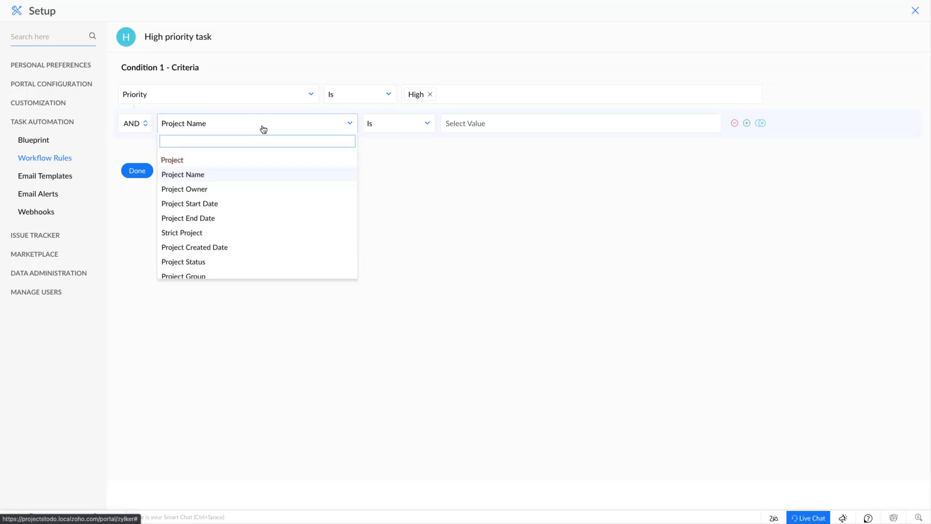
text(end)
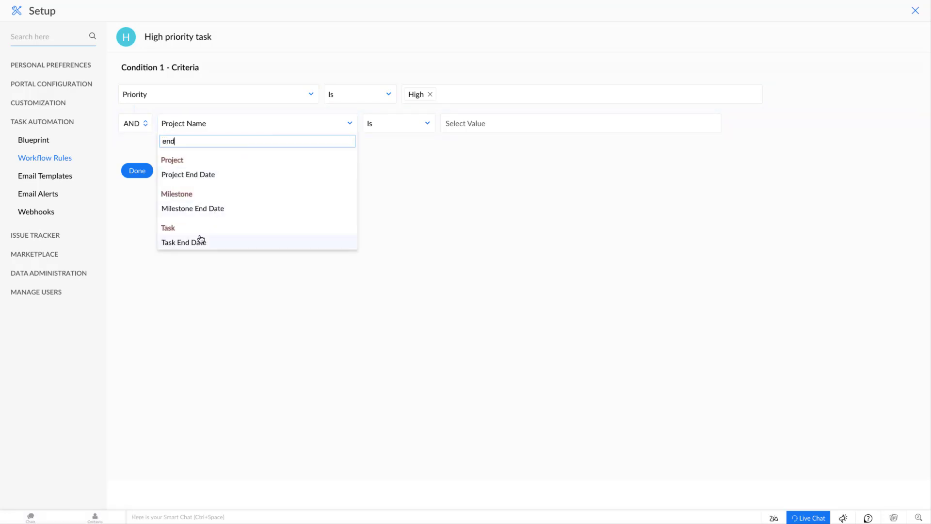
click(200, 240)
click(401, 127)
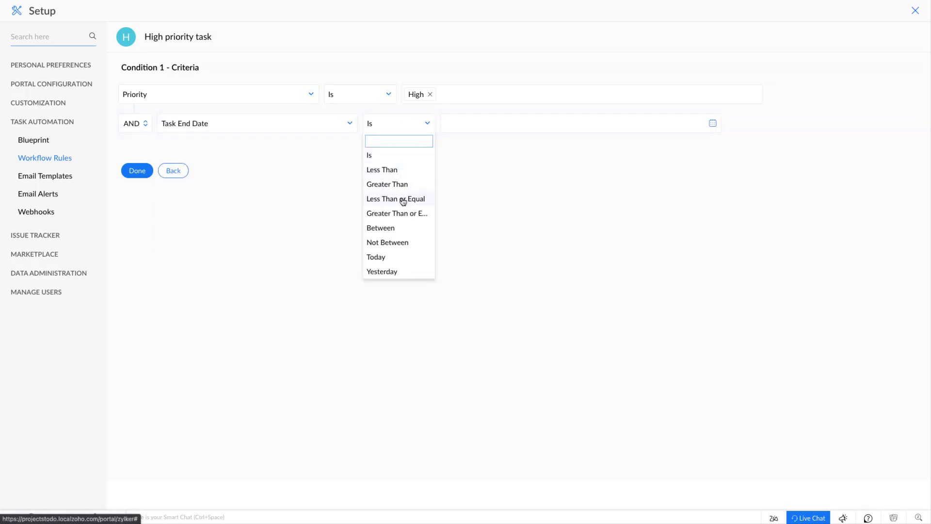
scroll(402, 206, down, 3)
click(389, 270)
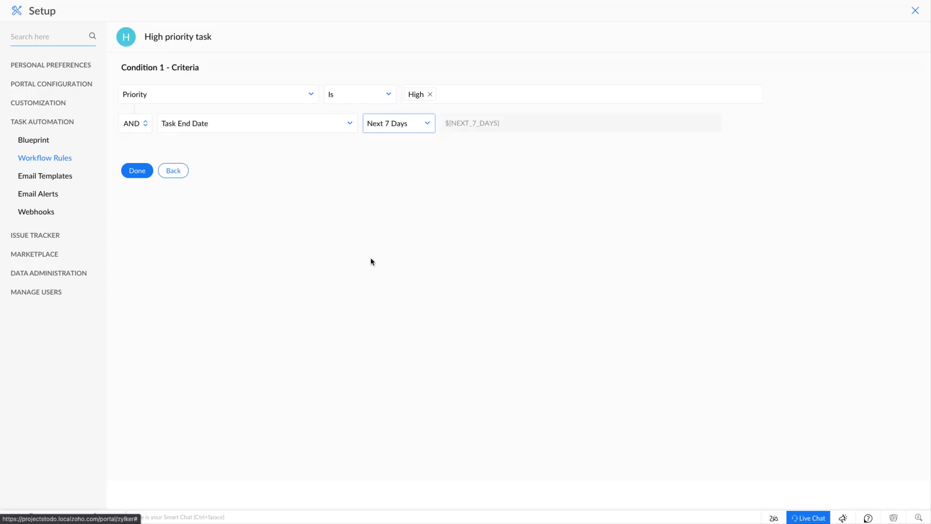
click(137, 171)
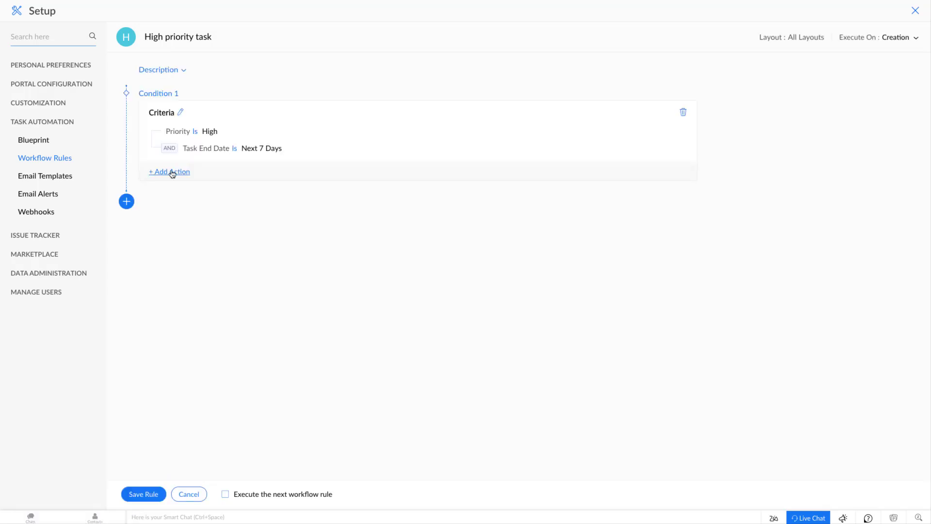
- Add an Update Field action setting Associated Team to App Development
click(172, 172)
click(177, 192)
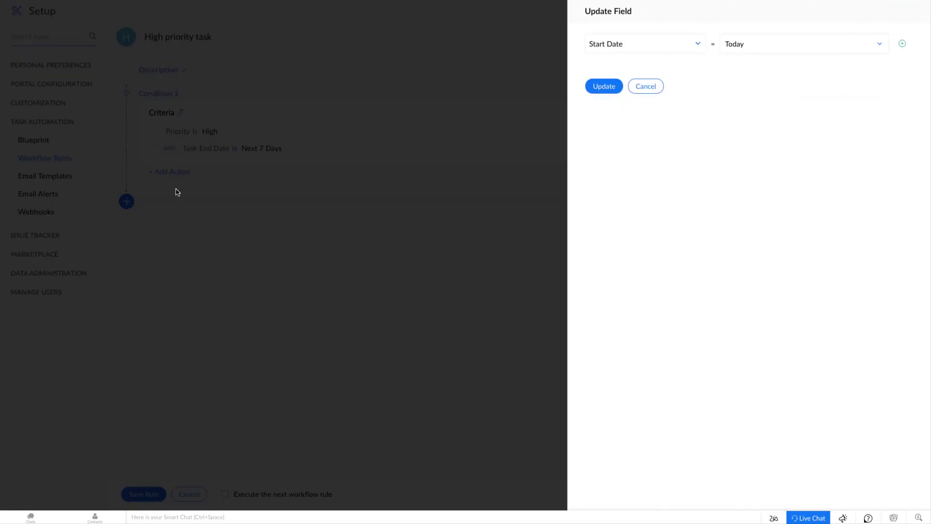
click(634, 50)
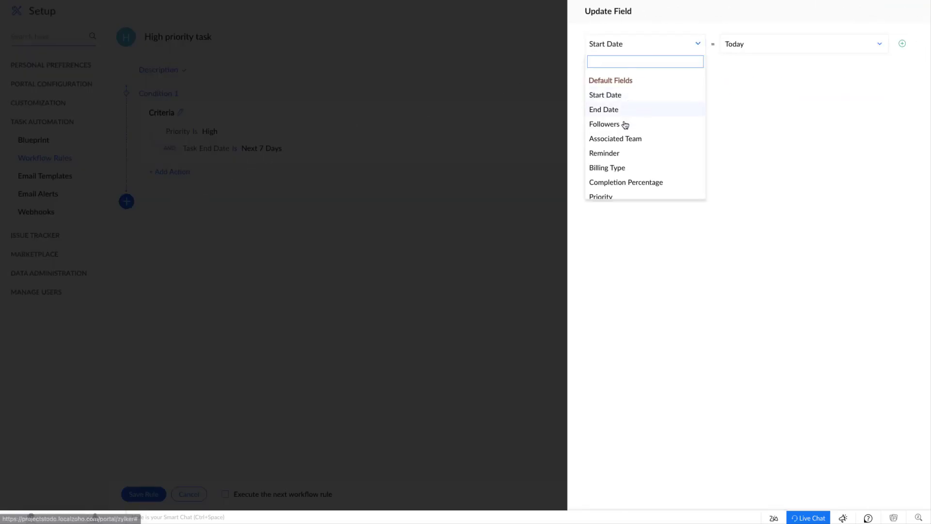
click(621, 138)
click(747, 42)
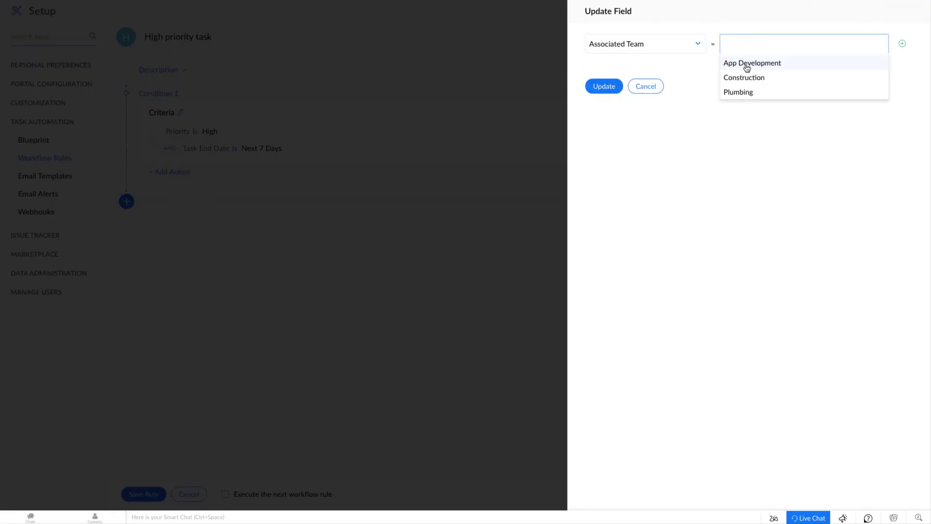
click(746, 63)
- Add a daily Reminder field update notifying the Project Owner, and add the action
click(903, 45)
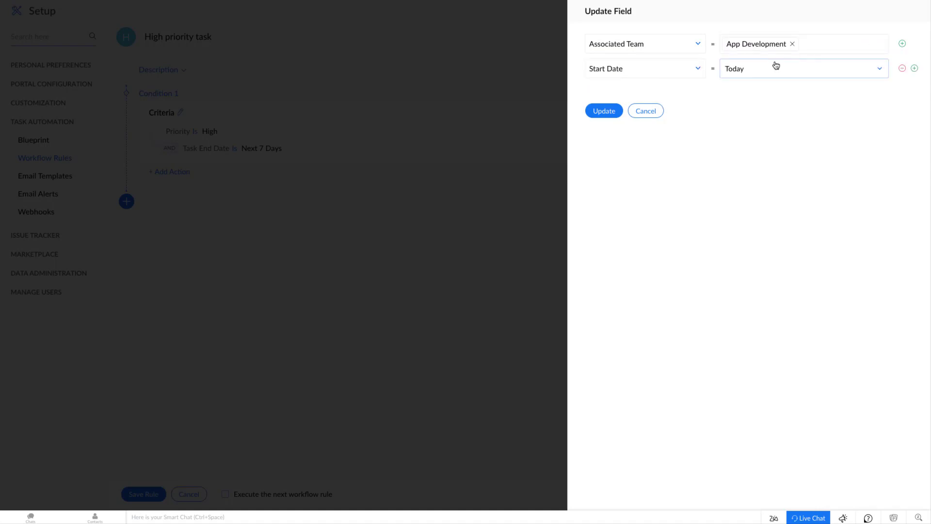
click(654, 71)
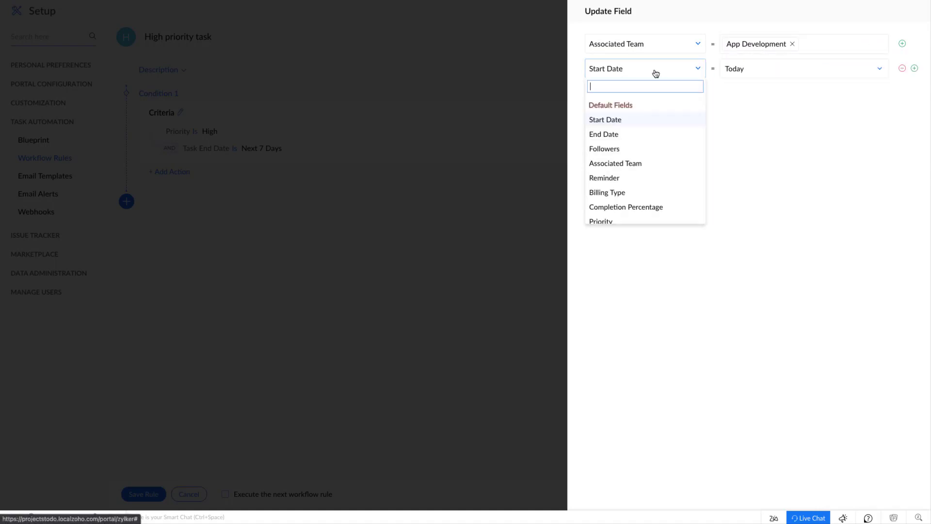
click(640, 177)
click(751, 71)
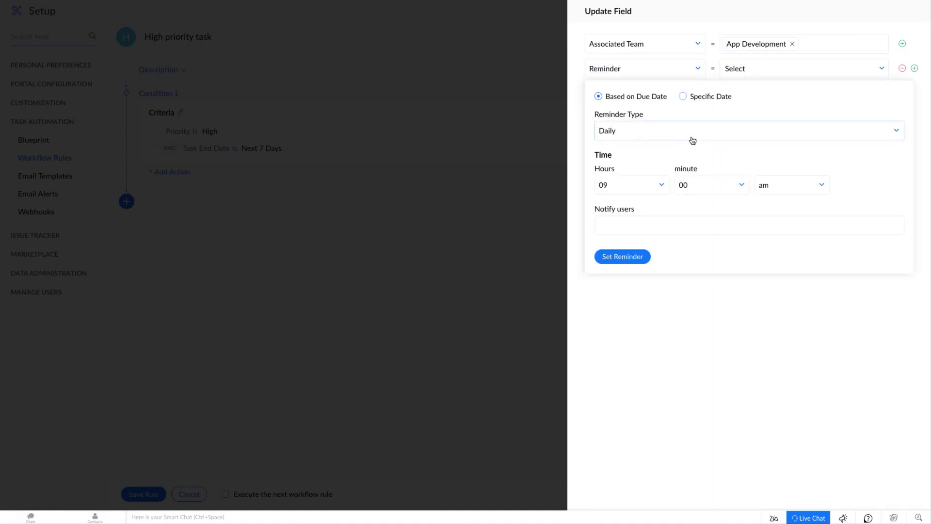
click(639, 222)
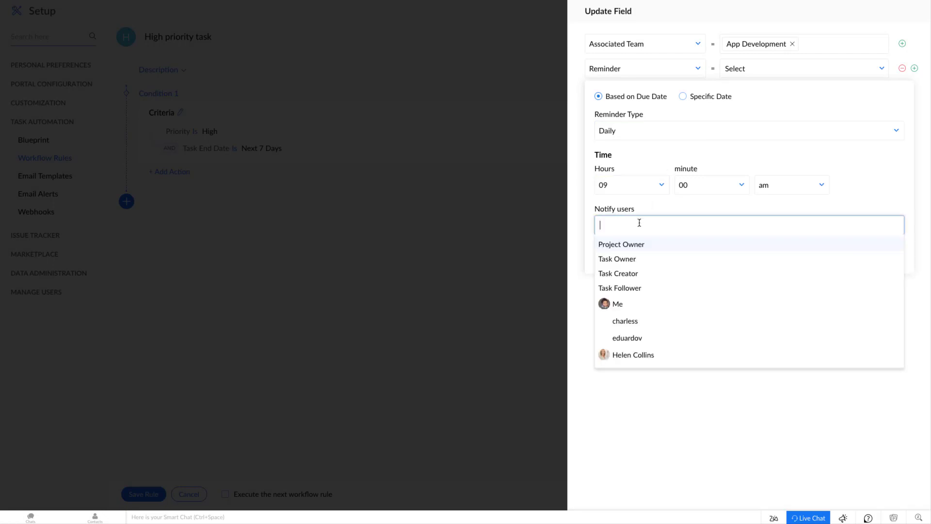
click(634, 244)
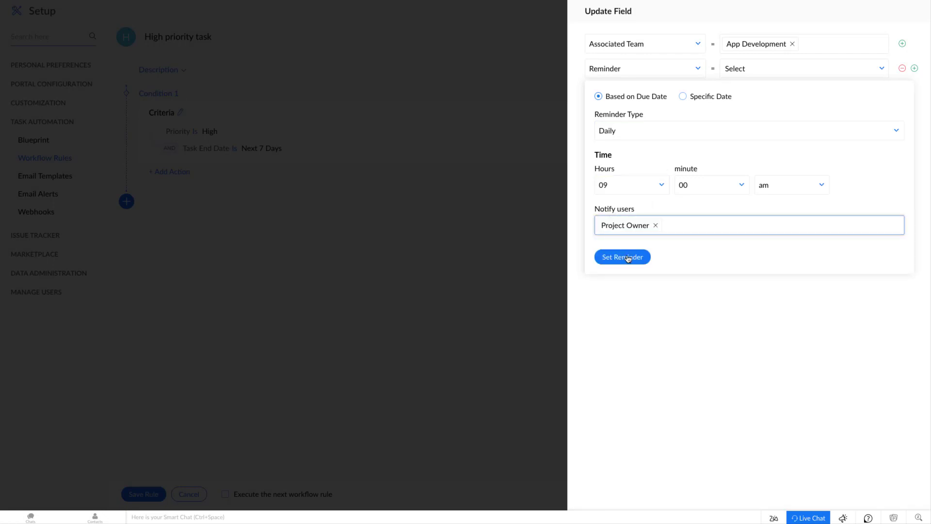
click(626, 257)
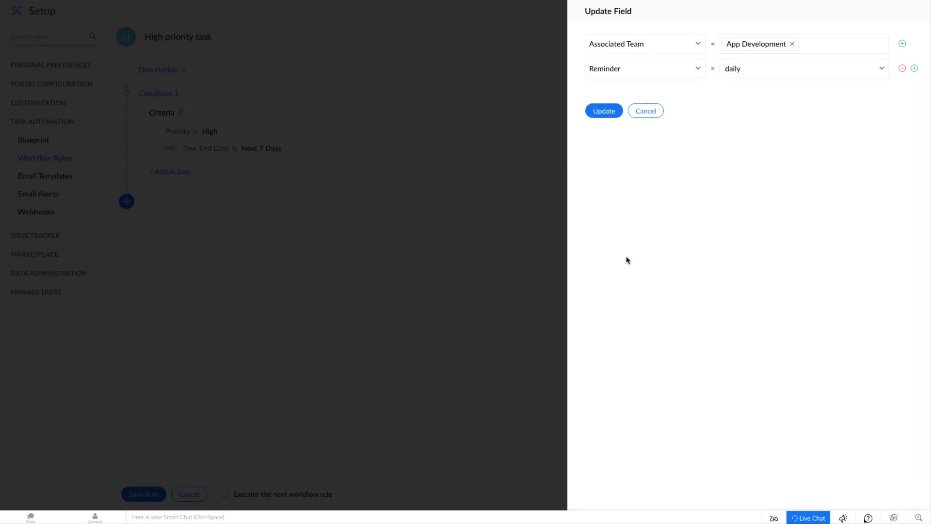
click(604, 113)
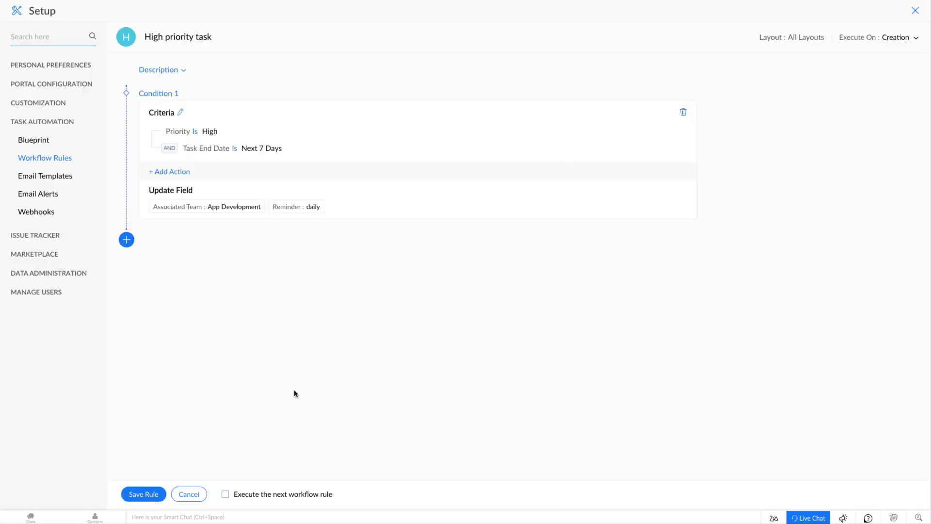
- Save the rule and begin a new task named 'Screen share button'
click(144, 492)
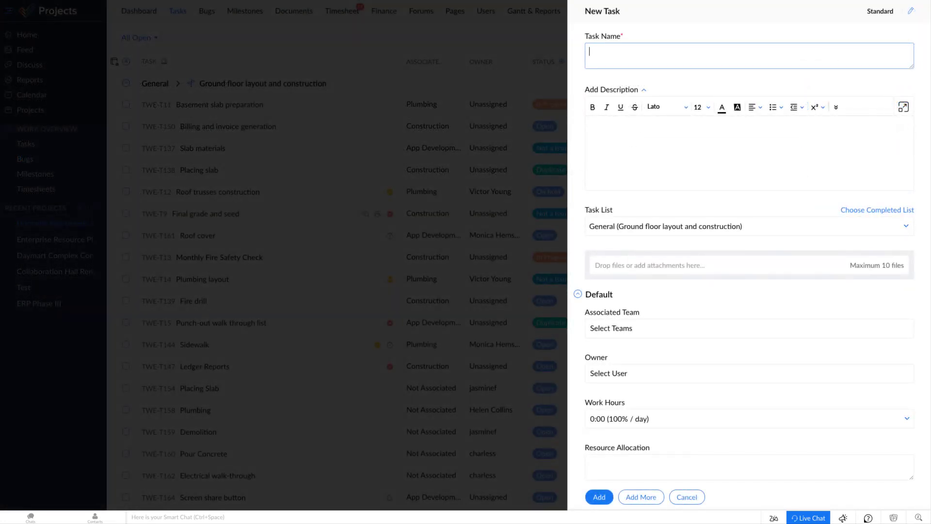
text(Screen share button)
scroll(749, 243, down, 3)
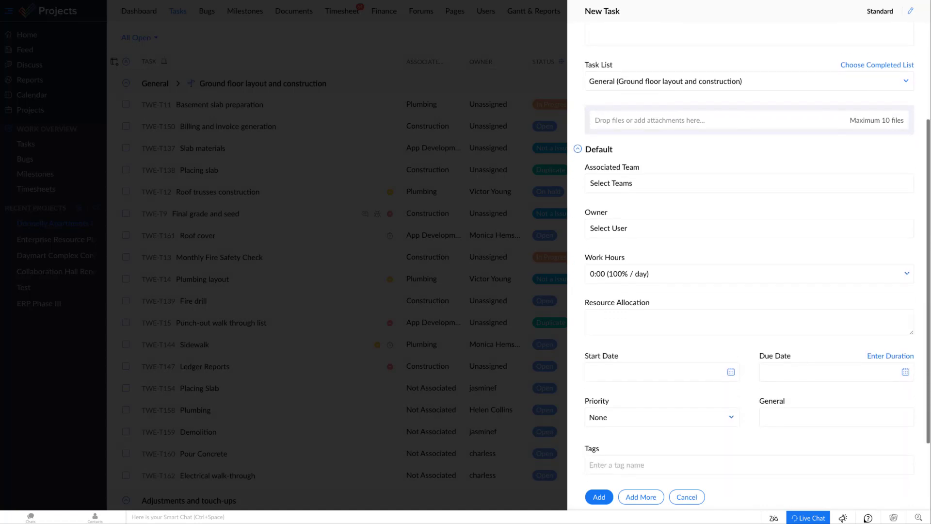
scroll(803, 125, down, 1)
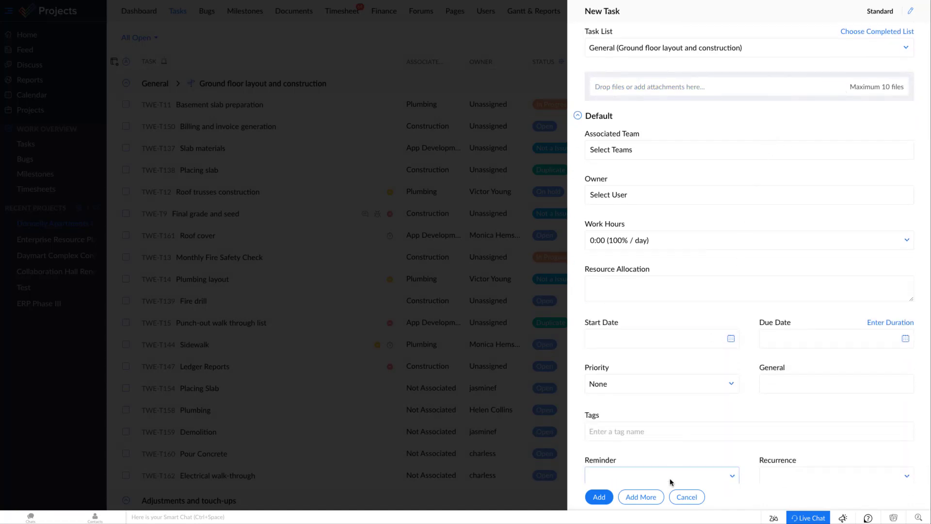
scroll(676, 472, down, 2)
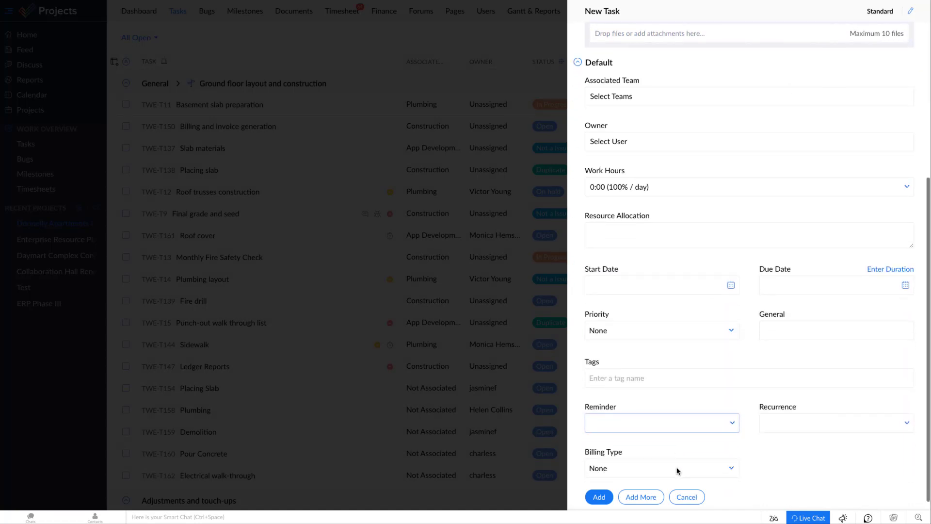
- Give the task High priority and due date 04-17-2021, and create it
click(719, 330)
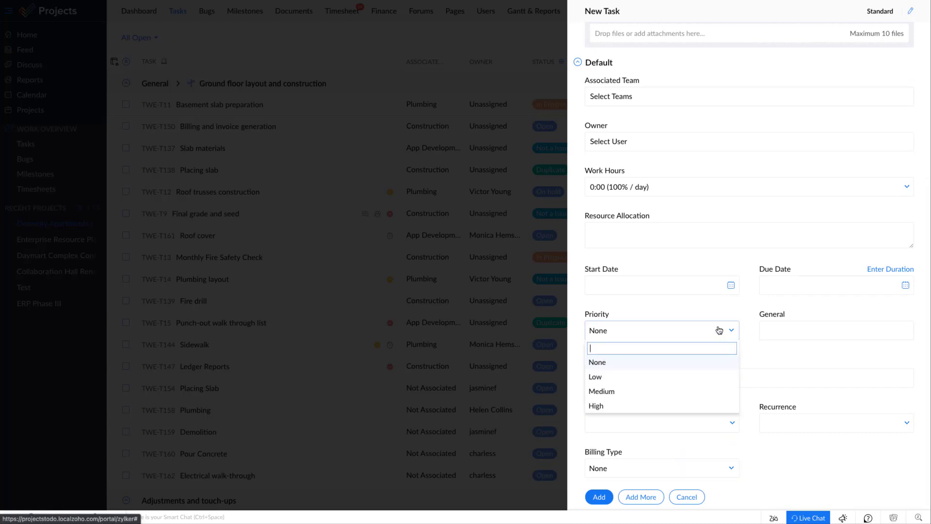
click(693, 406)
click(843, 290)
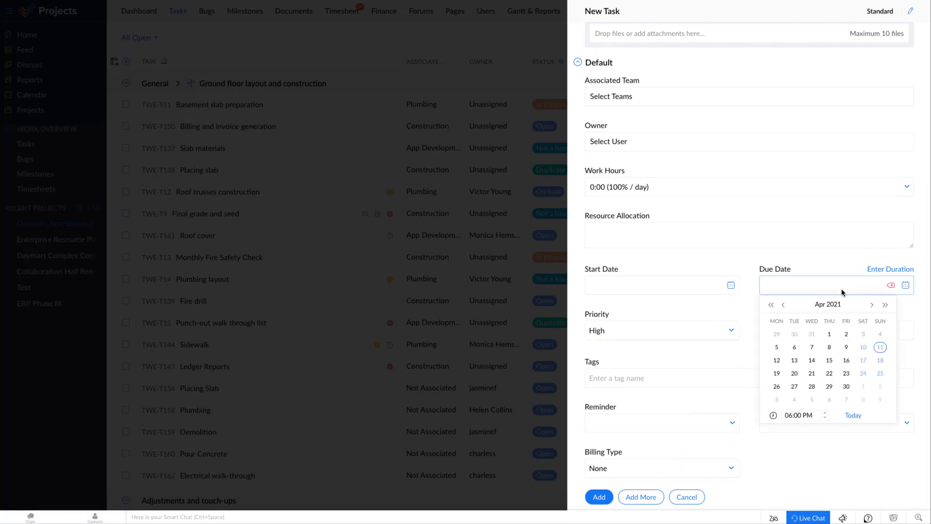
click(862, 362)
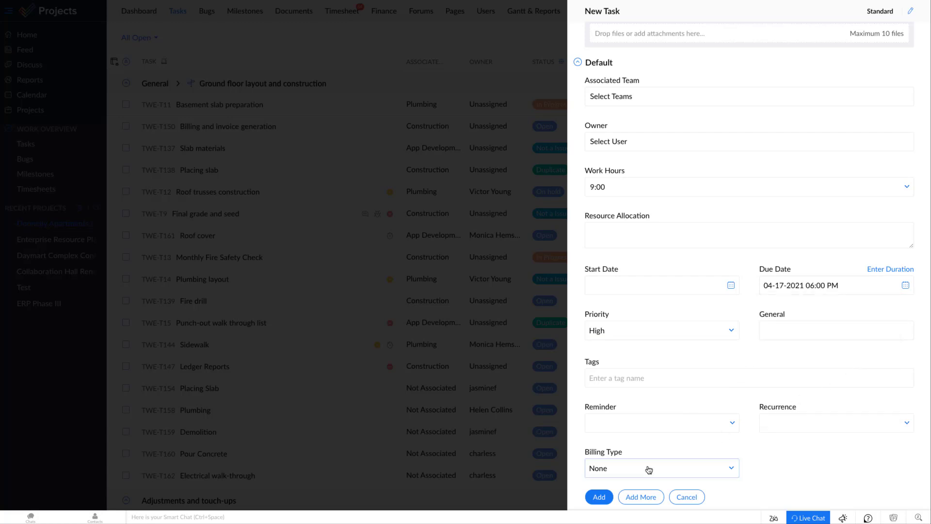
click(597, 496)
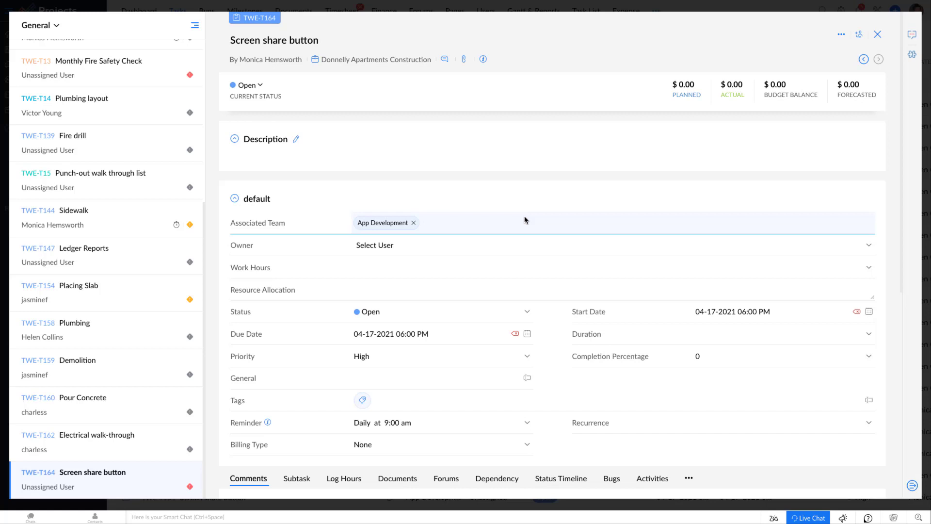
- Check the reminder settings on the new Screen share button task
scroll(524, 220, down, 5)
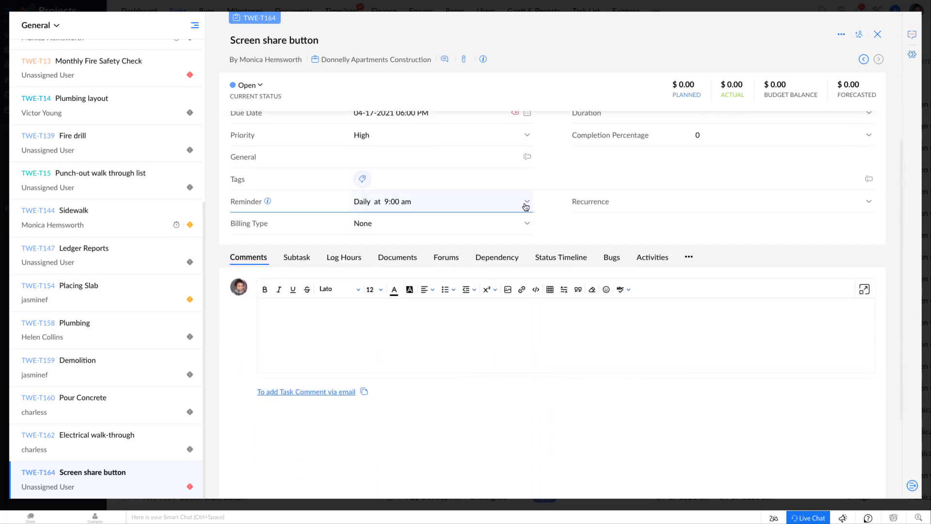
click(526, 206)
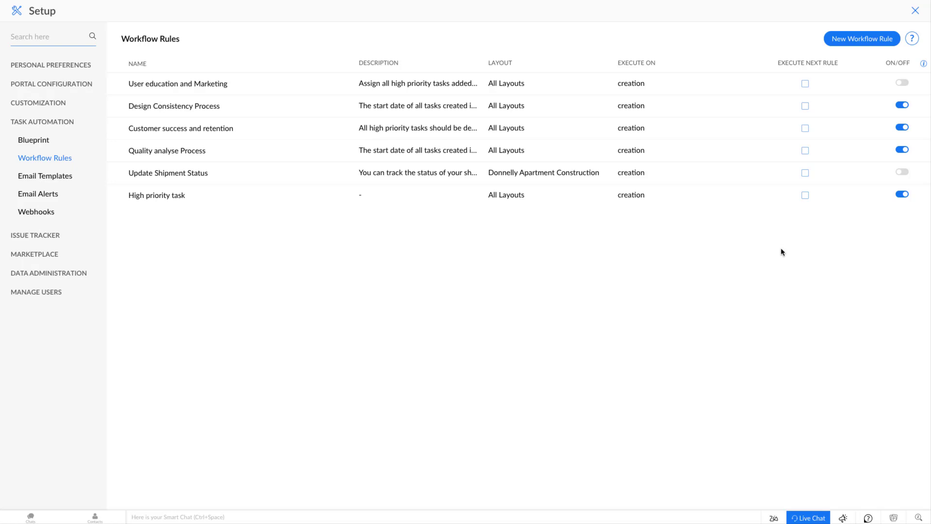
click(861, 39)
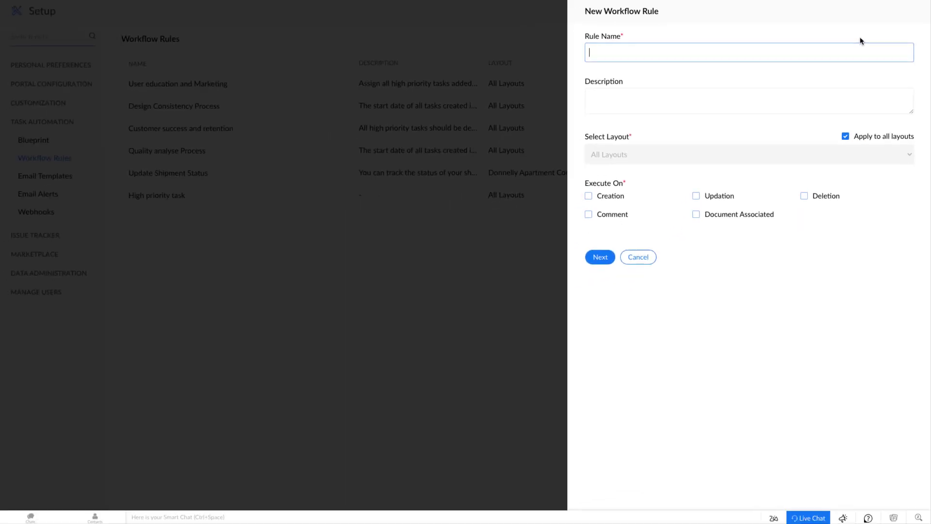
- Discard the draft rule and switch off Quality analyse Process, confirming the warning
click(635, 259)
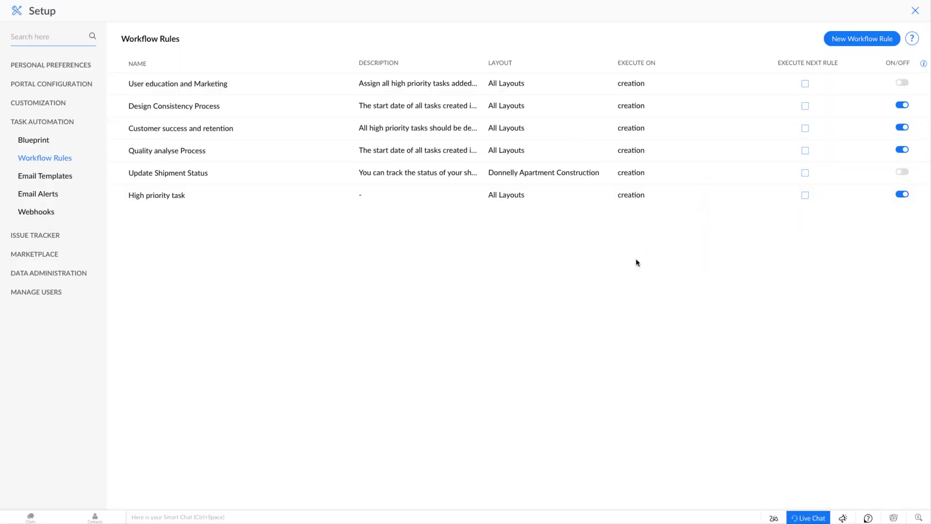
click(906, 152)
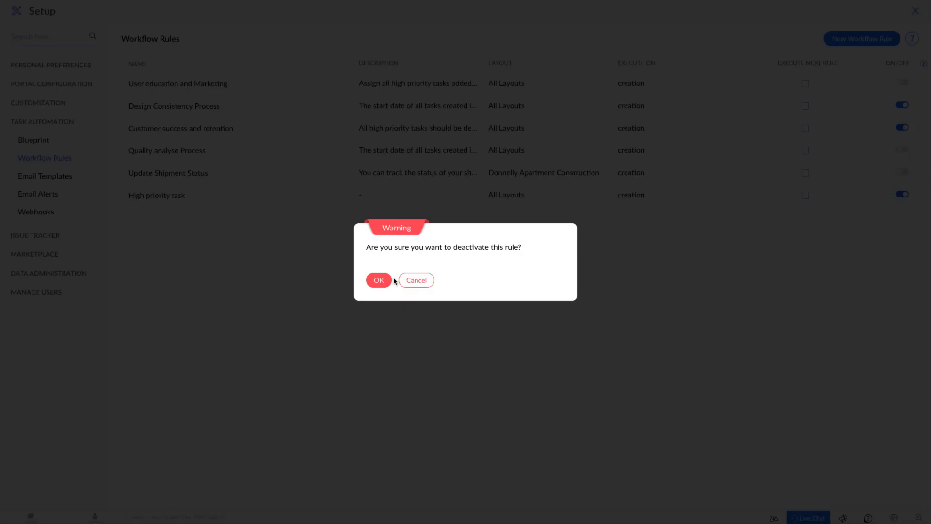
click(379, 280)
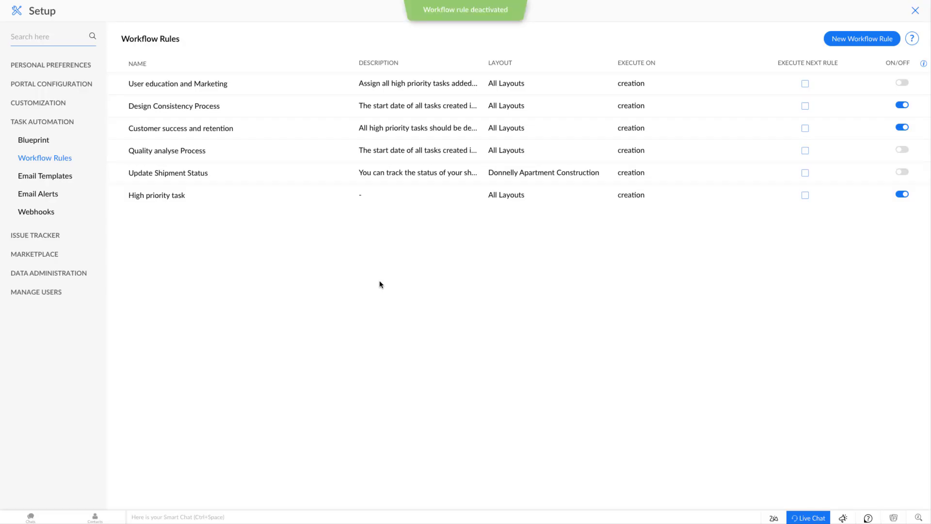